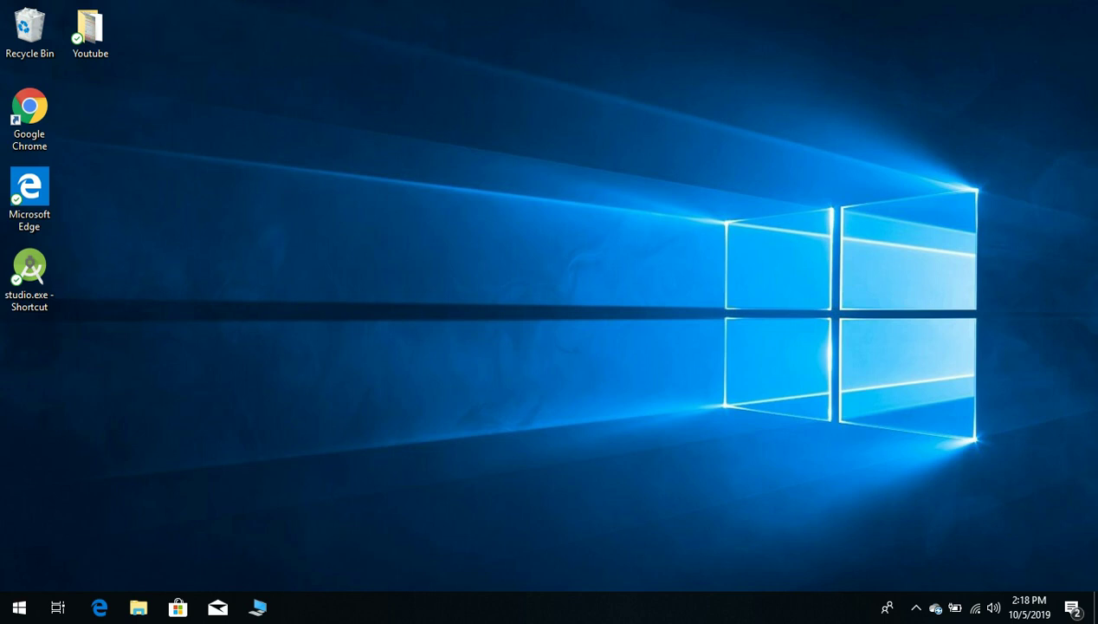
Try to launch Android Studio from its desktop shortcut and dismiss the dialog that appears
double_click(30, 279)
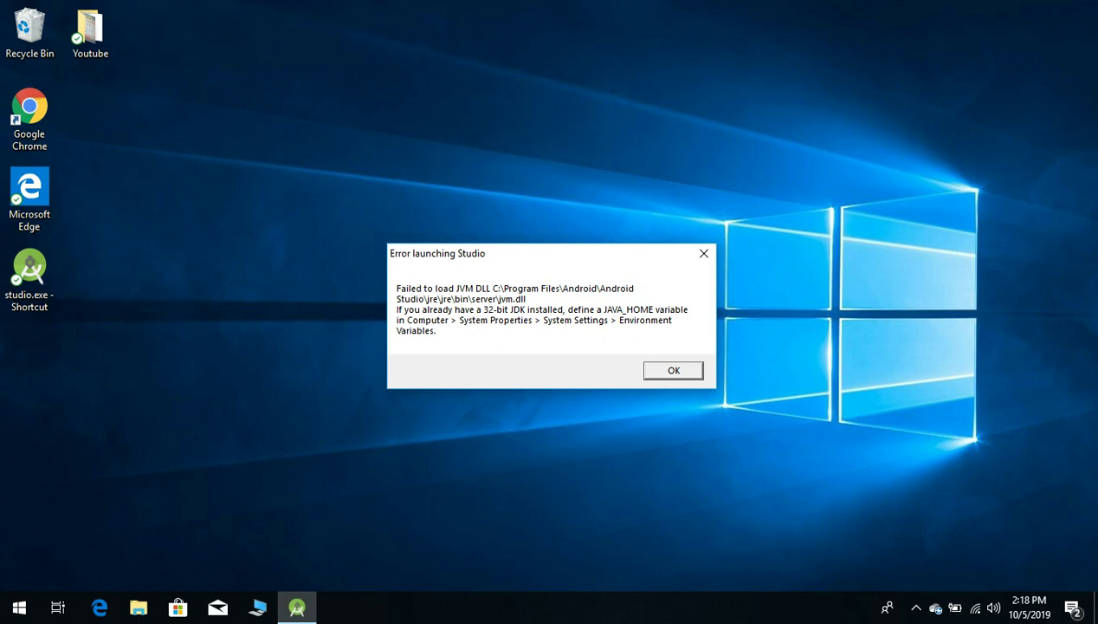
key("Return")
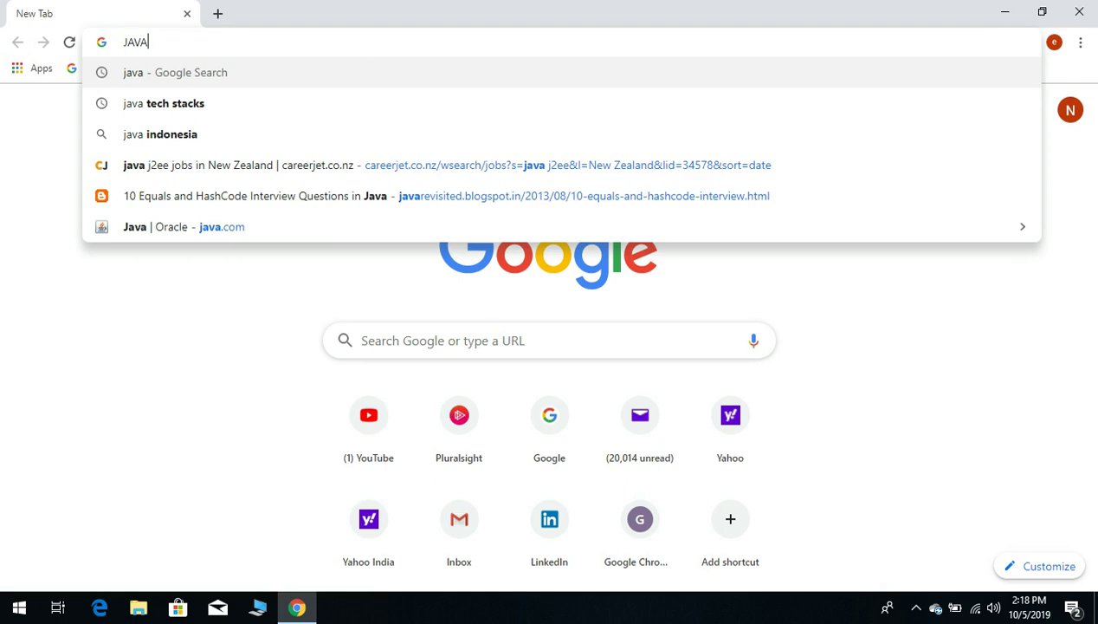
Go to java.com in Chrome and search the site for "jdk"
key("Return")
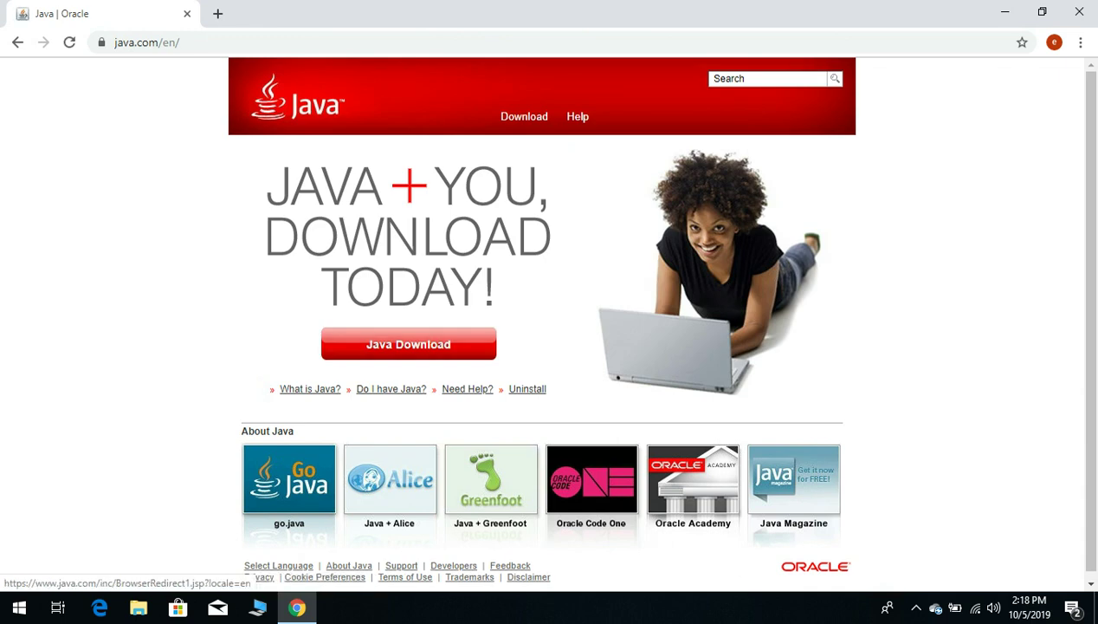
left_click(767, 78)
key("Down")
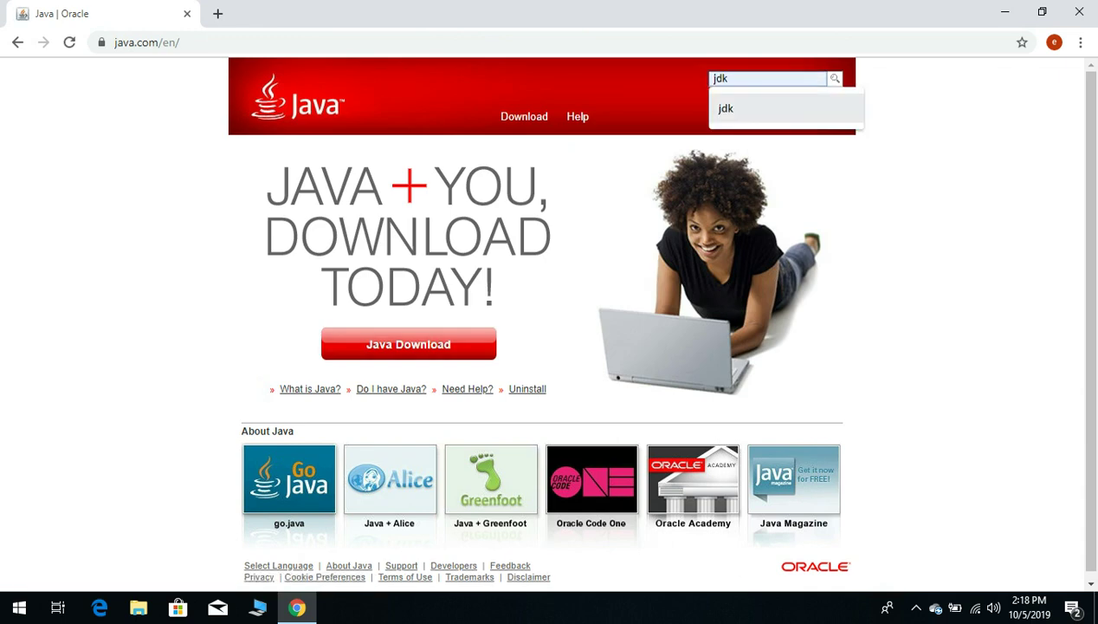
key("Return")
key("Return")
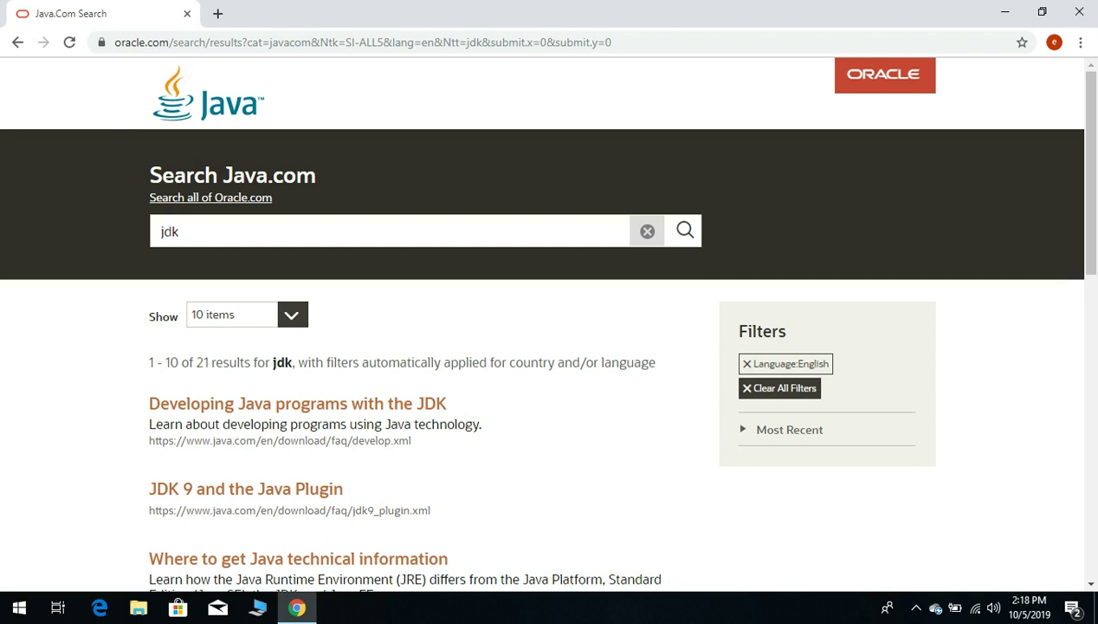
Follow the "Developing Java programs with the JDK" result to the JDK downloads and open the Java SE Development Kit 13 download page
left_click(381, 404)
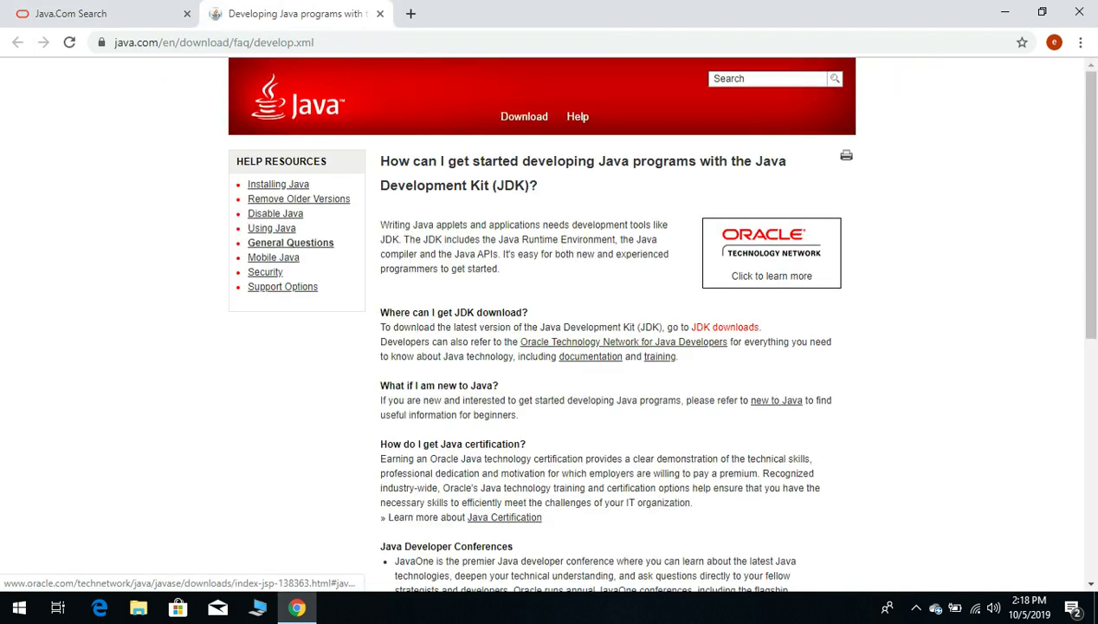
left_click(725, 327)
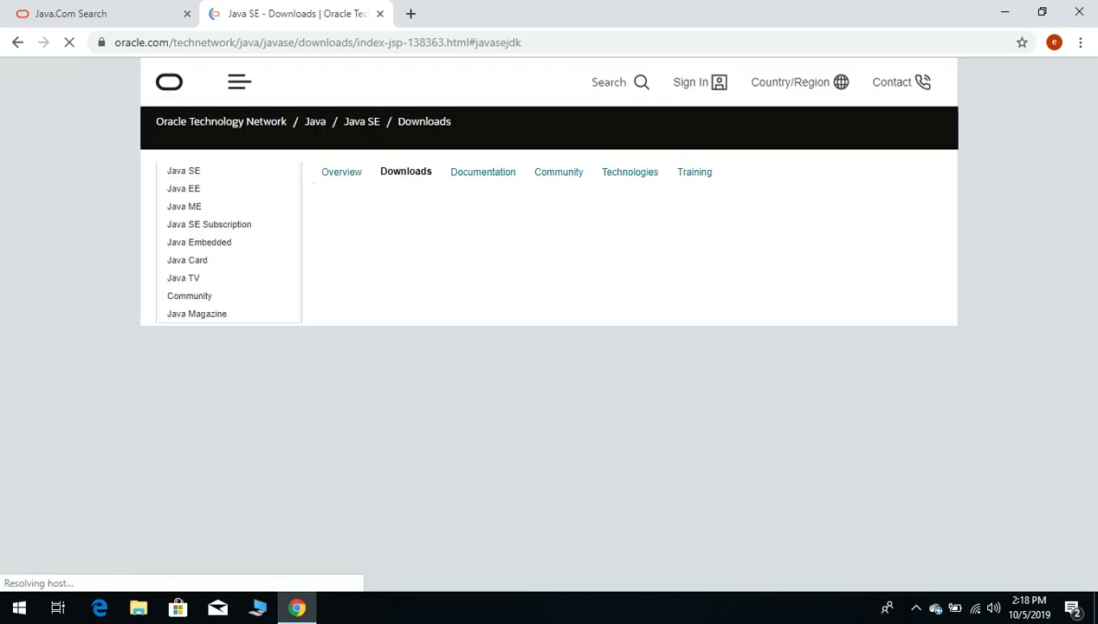
scroll(540, 346, "down", 9)
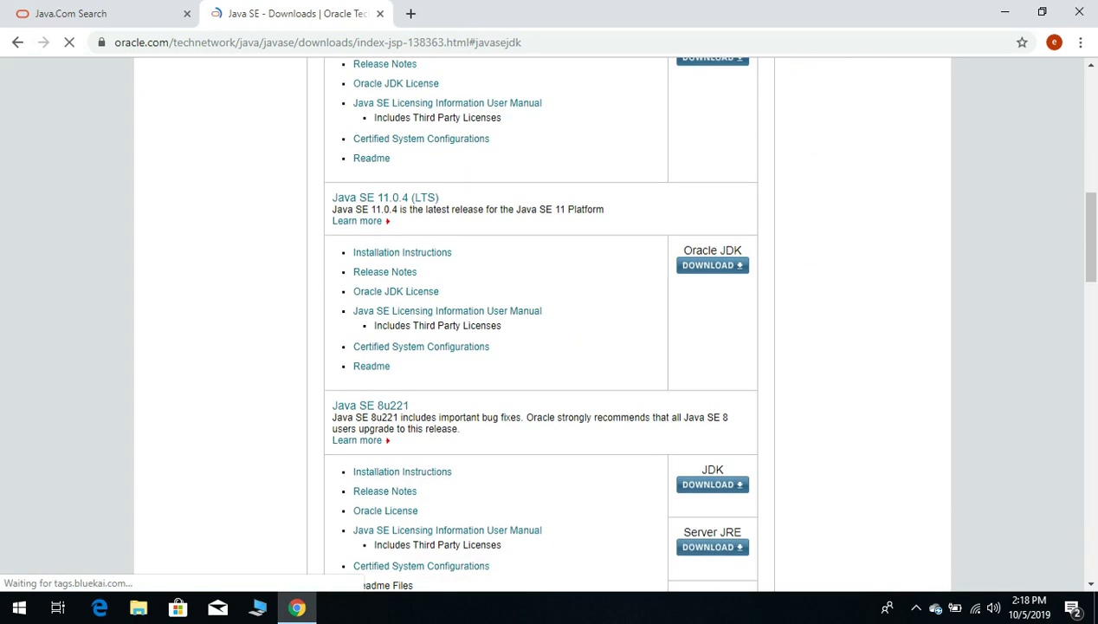
scroll(540, 347, "up", 11)
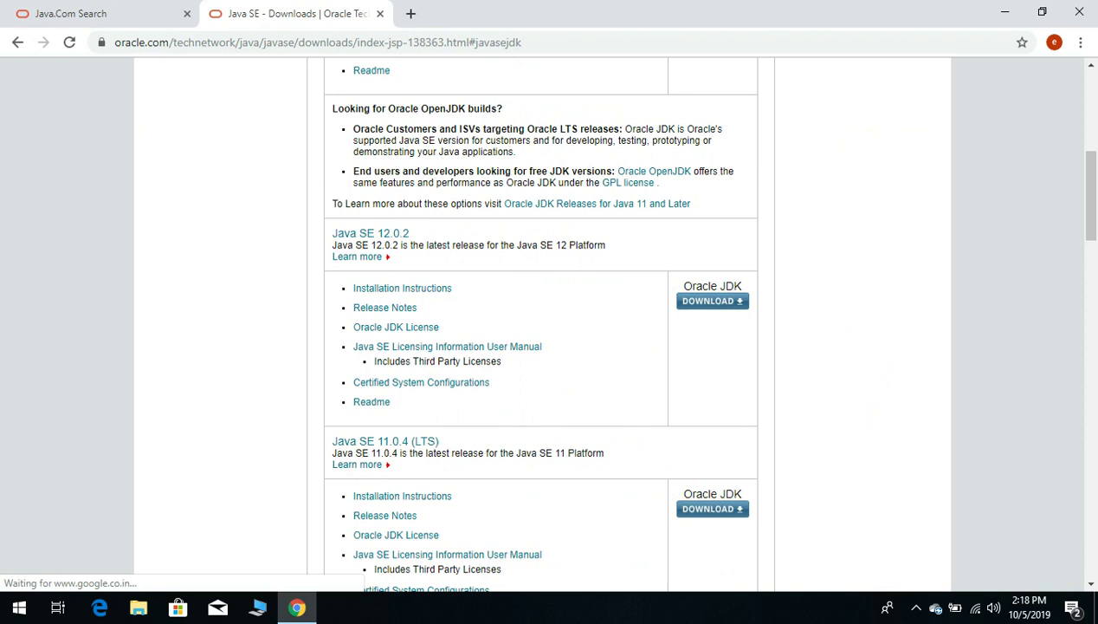
left_click(711, 213)
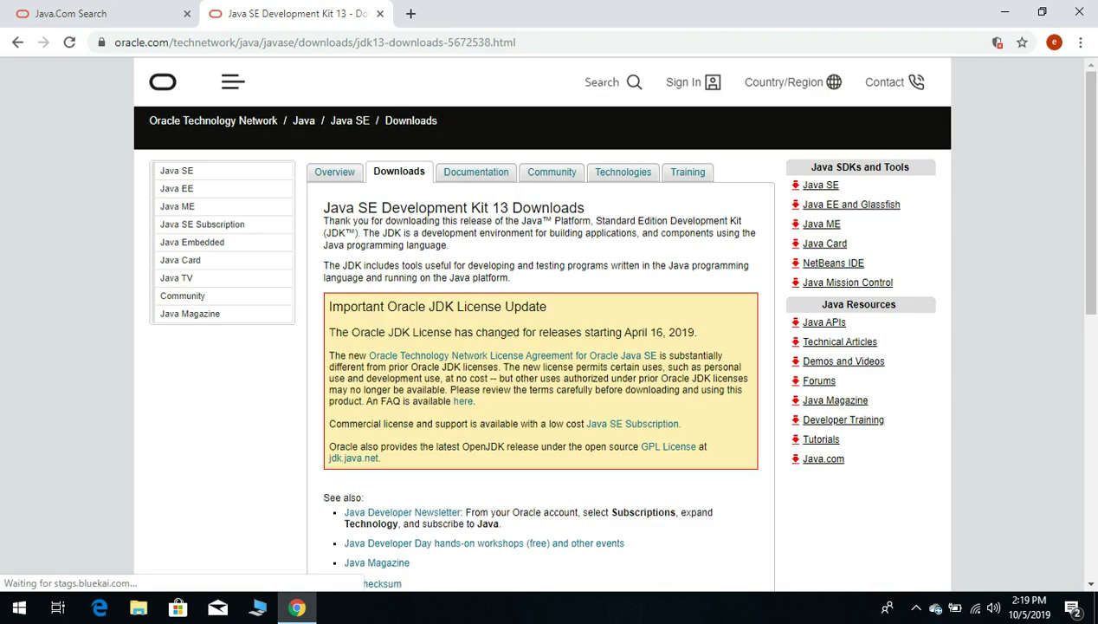
Accept the Java SE Development Kit 13 license agreement and start downloading the Windows installer jdk-13_windows-x64_bin.exe
scroll(540, 347, "down", 3)
scroll(540, 346, "down", 2)
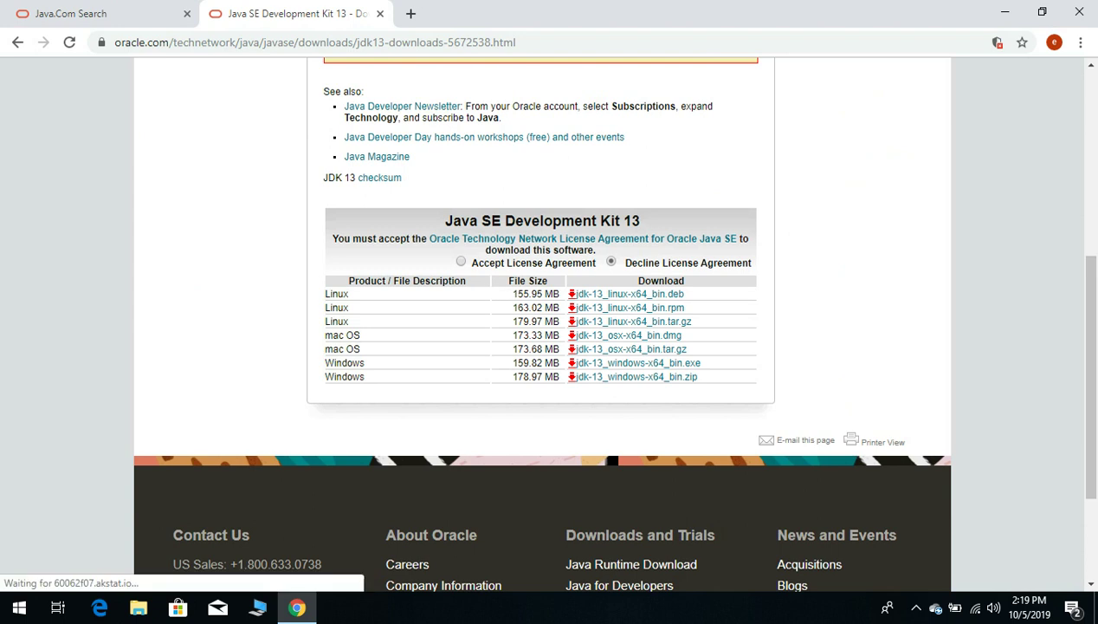
left_click(461, 261)
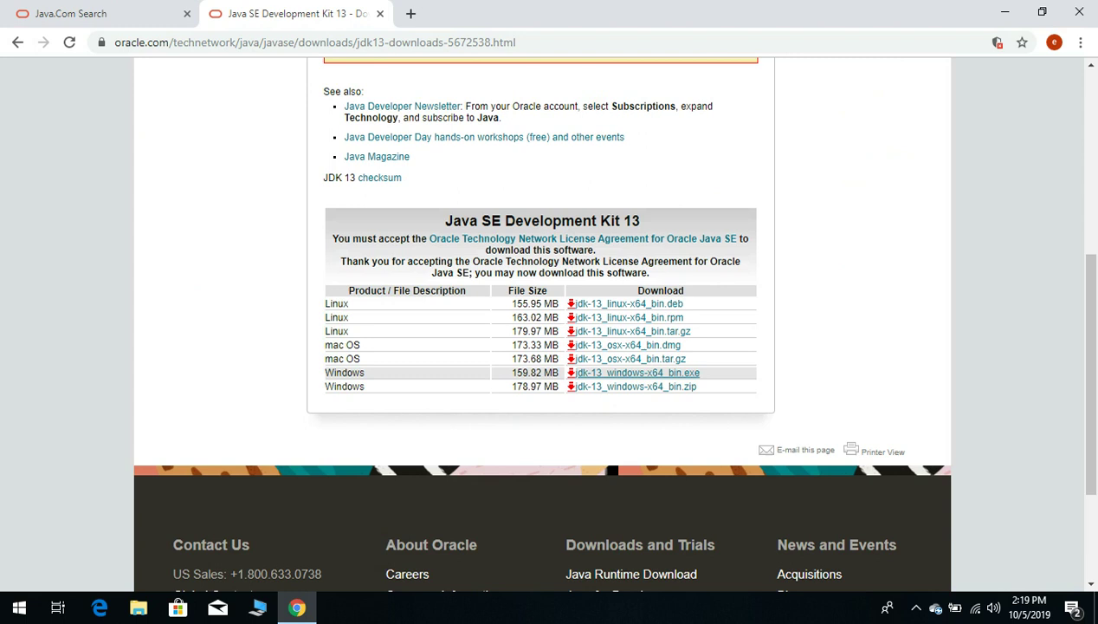
left_click(637, 372)
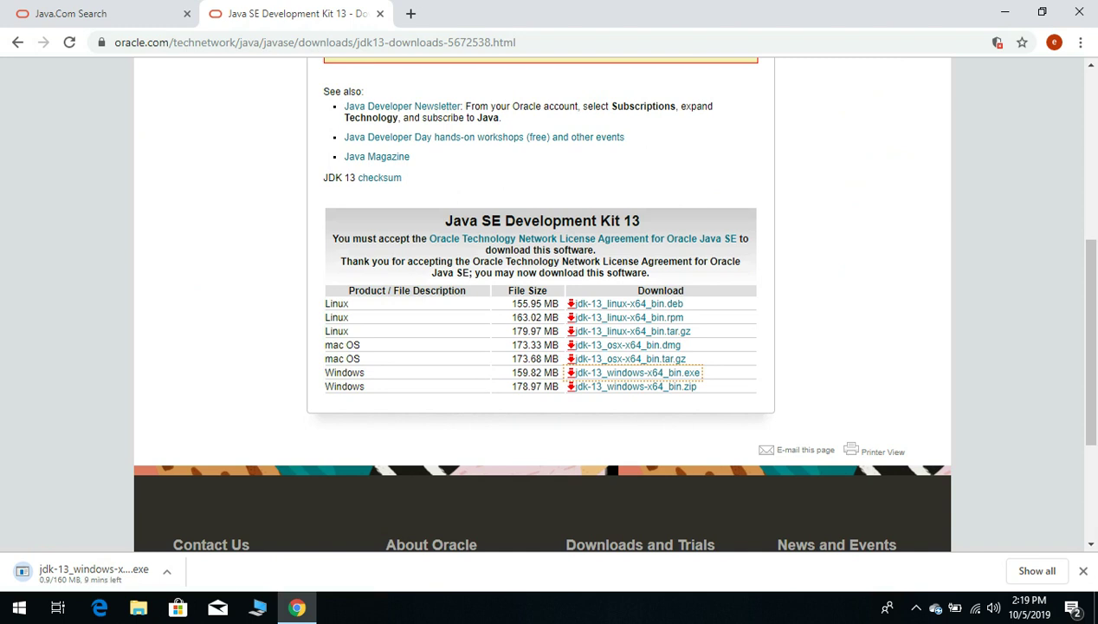
Close the browser and confirm exiting while the installer is still downloading
left_click(1079, 13)
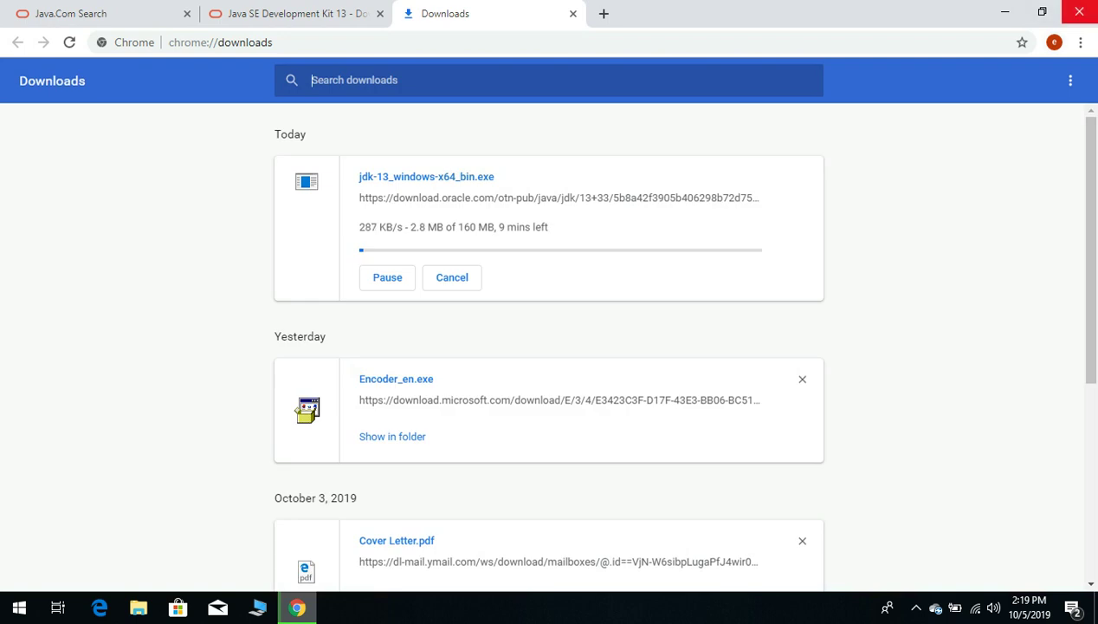
left_click(1080, 12)
left_click(557, 134)
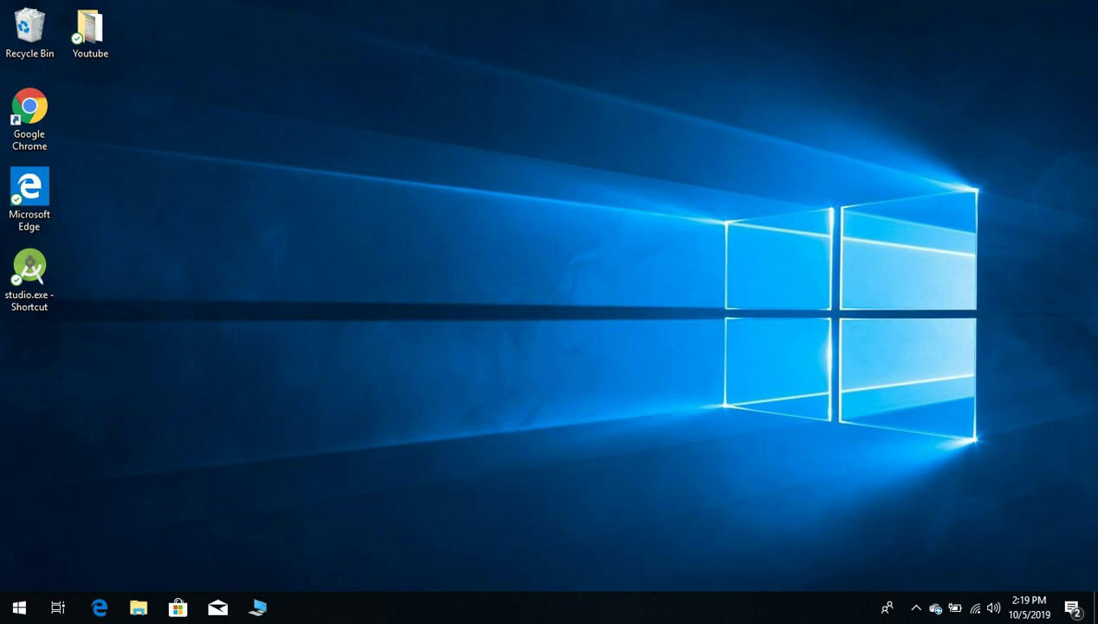
Browse in File Explorer to the installed JDK folder C:\Program Files\Java\jdk-13
left_click(139, 608)
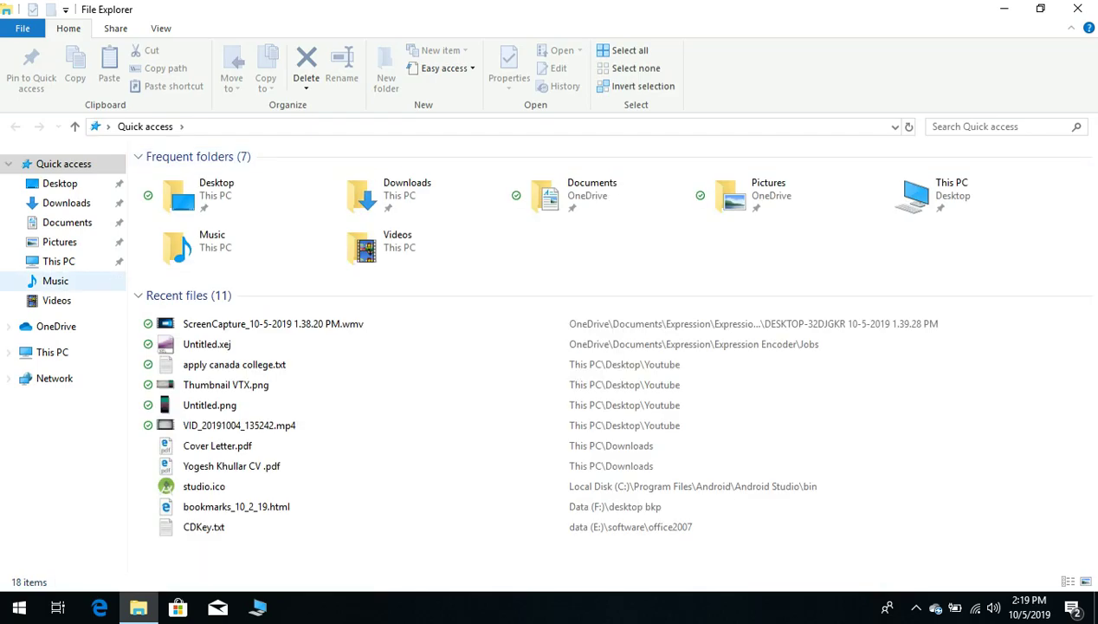
left_click(51, 352)
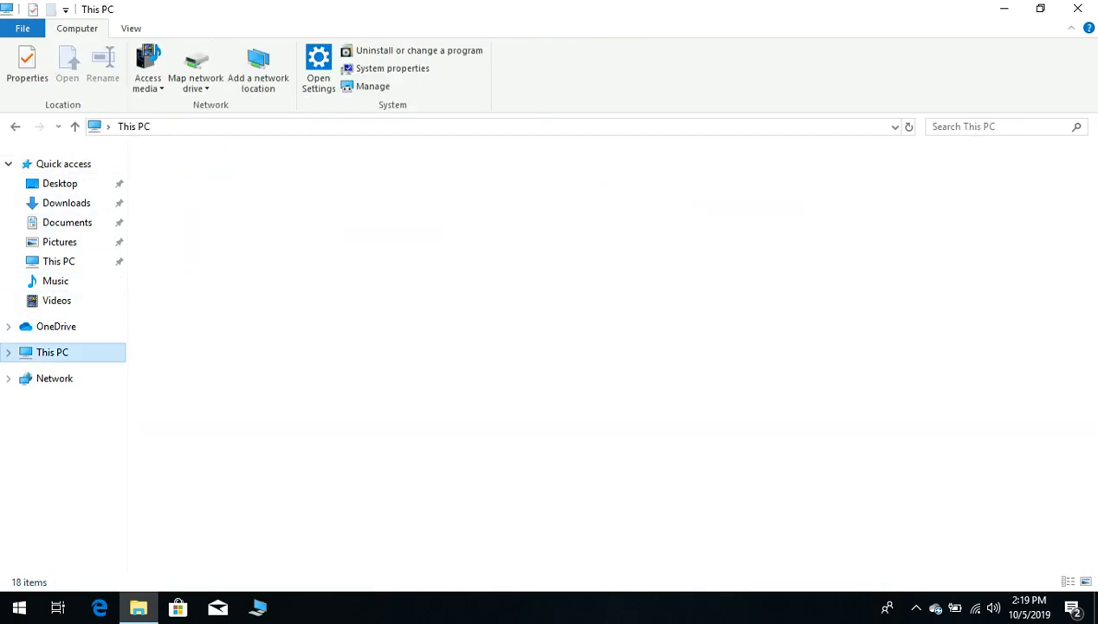
double_click(251, 310)
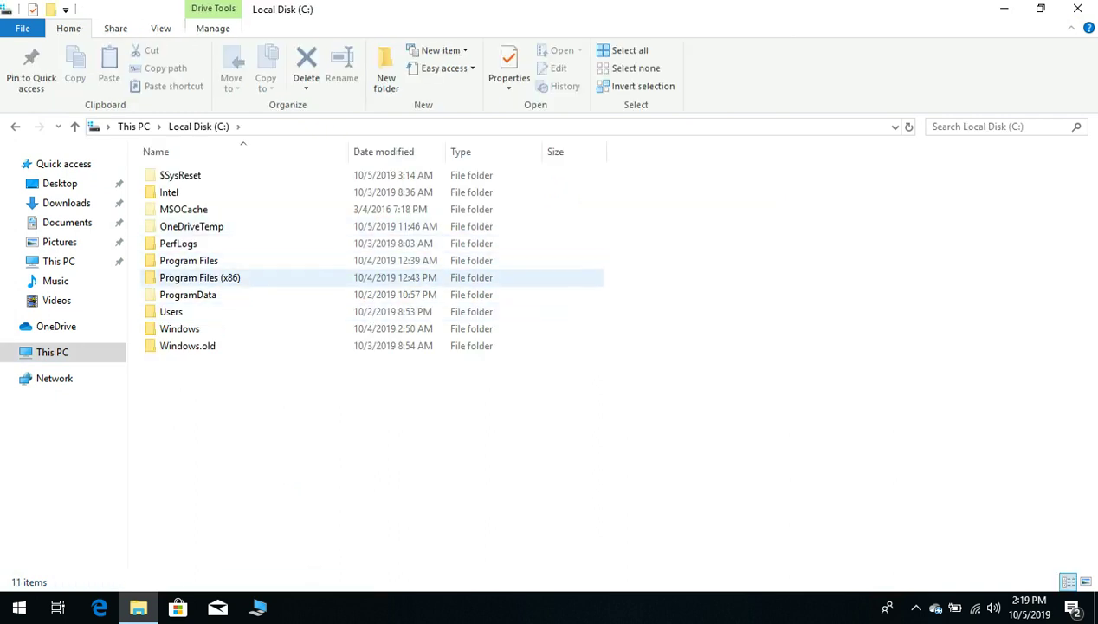
double_click(199, 259)
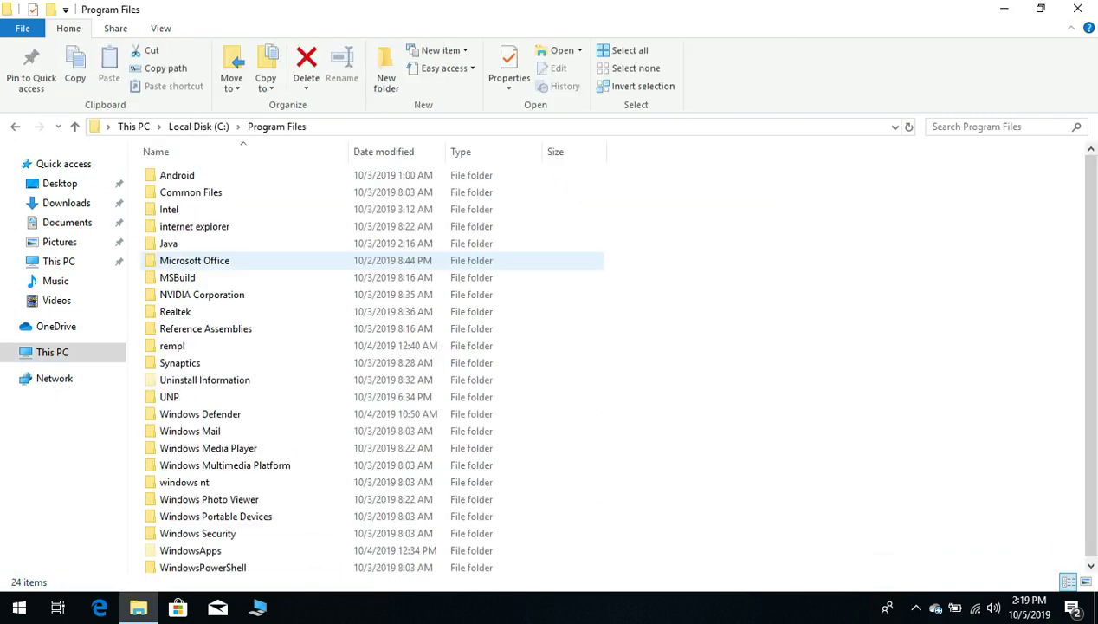
double_click(168, 244)
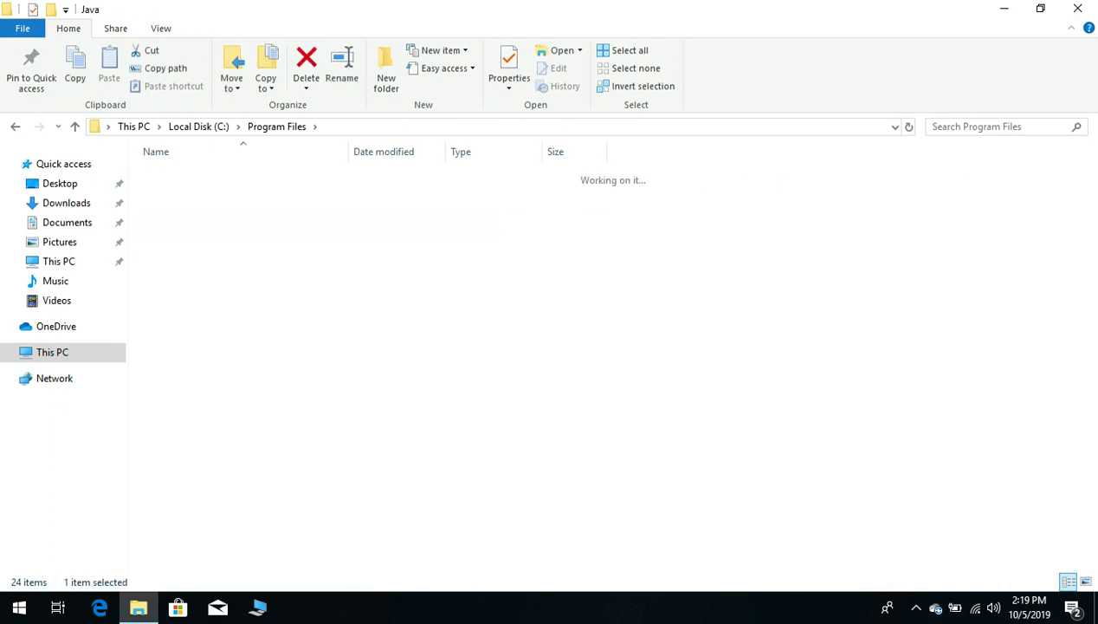
double_click(173, 175)
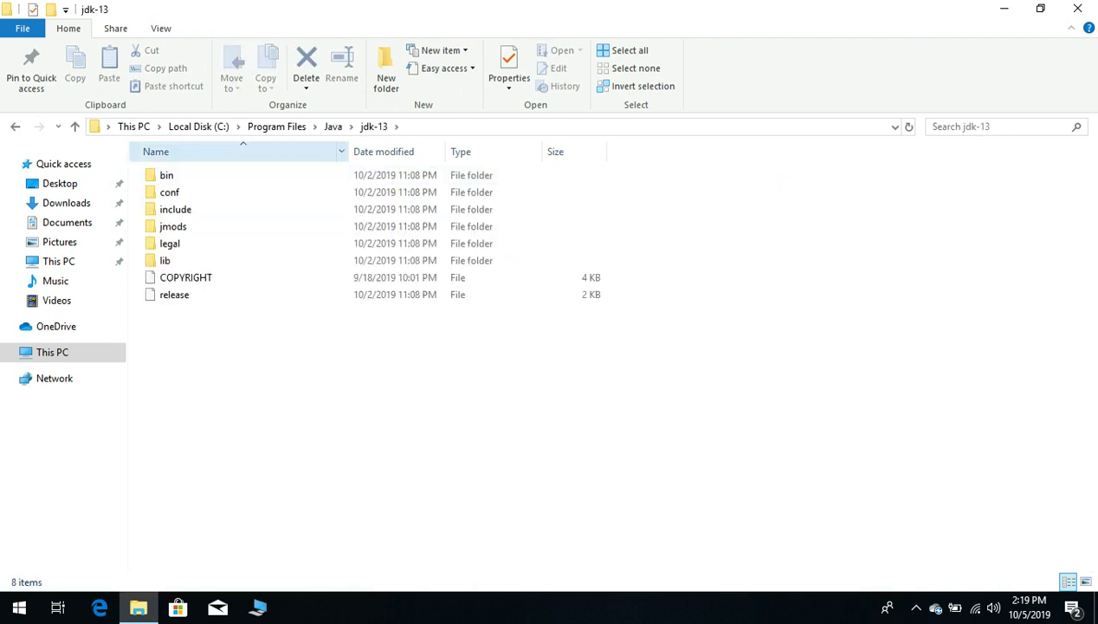
Copy the full path of the jdk-13 folder and close File Explorer
left_click(294, 126)
key("ctrl+c")
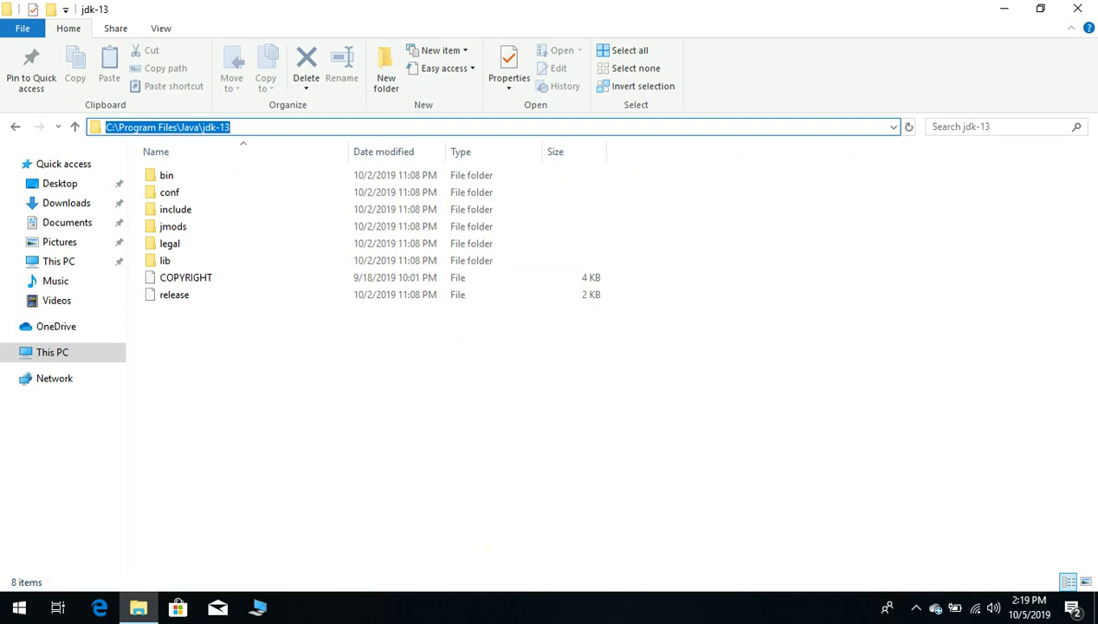
left_click(1078, 8)
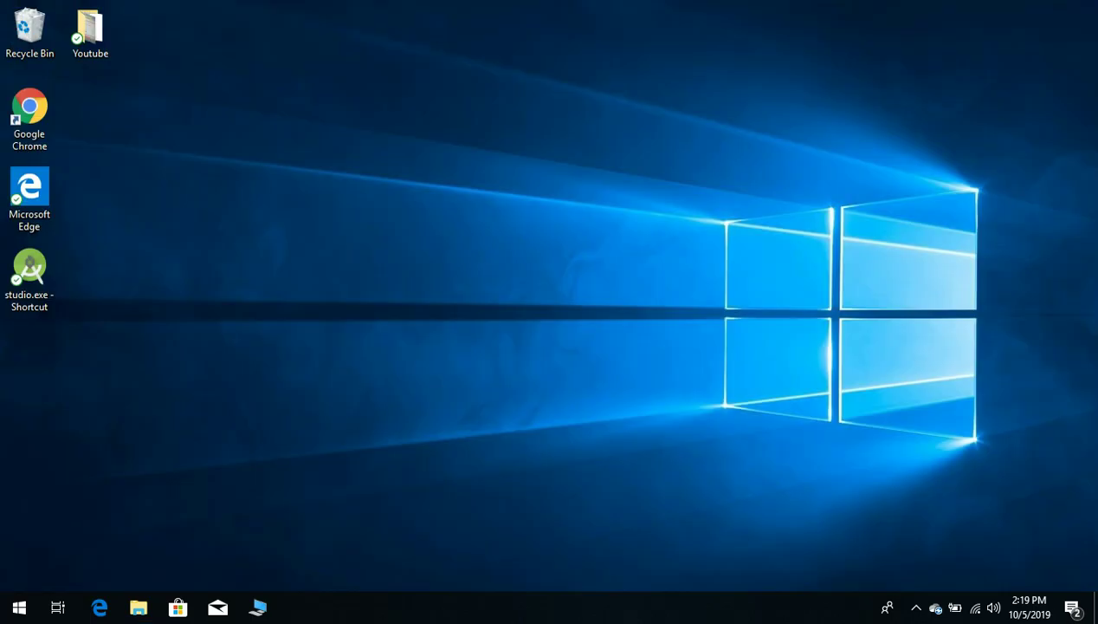
Open the Environment Variables dialog through the advanced system settings in This PC's properties
left_click(257, 607)
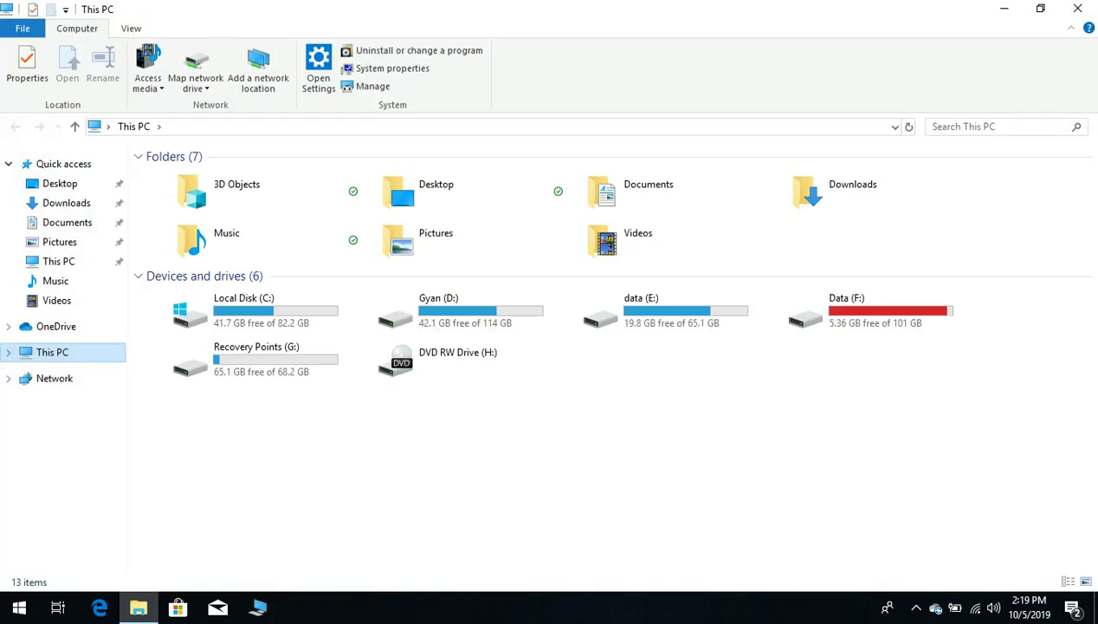
right_click(39, 351)
left_click(84, 568)
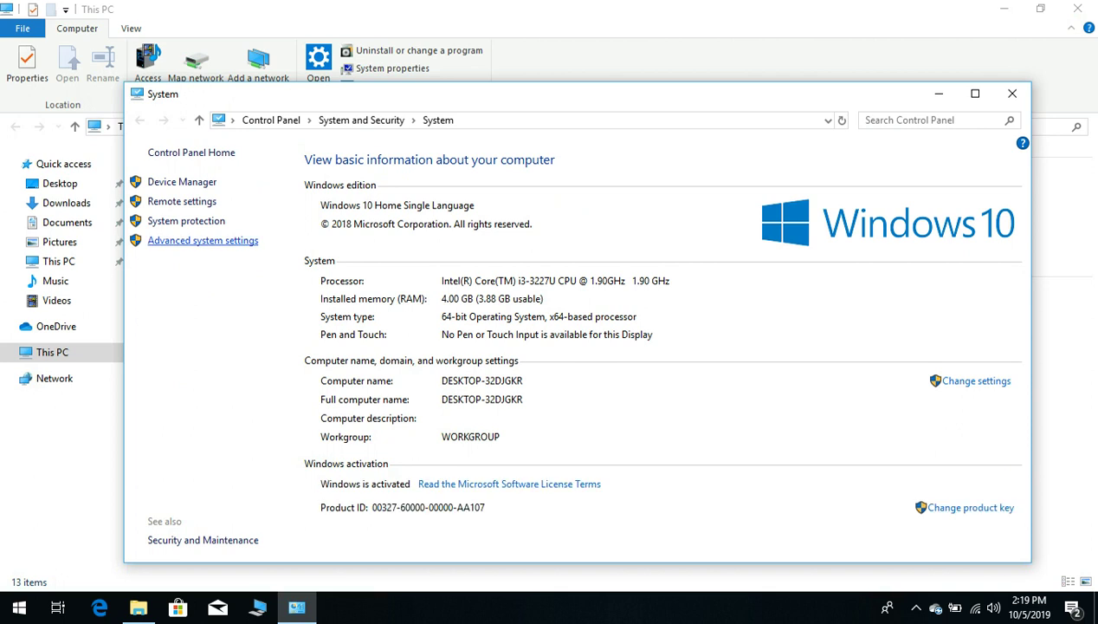
left_click(202, 240)
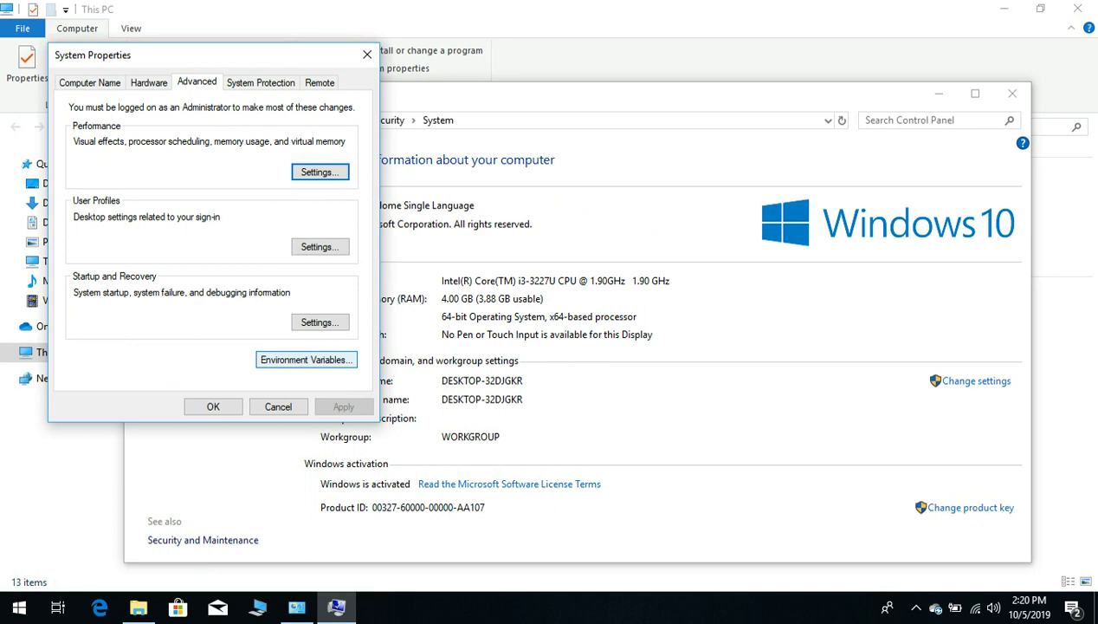
left_click(306, 360)
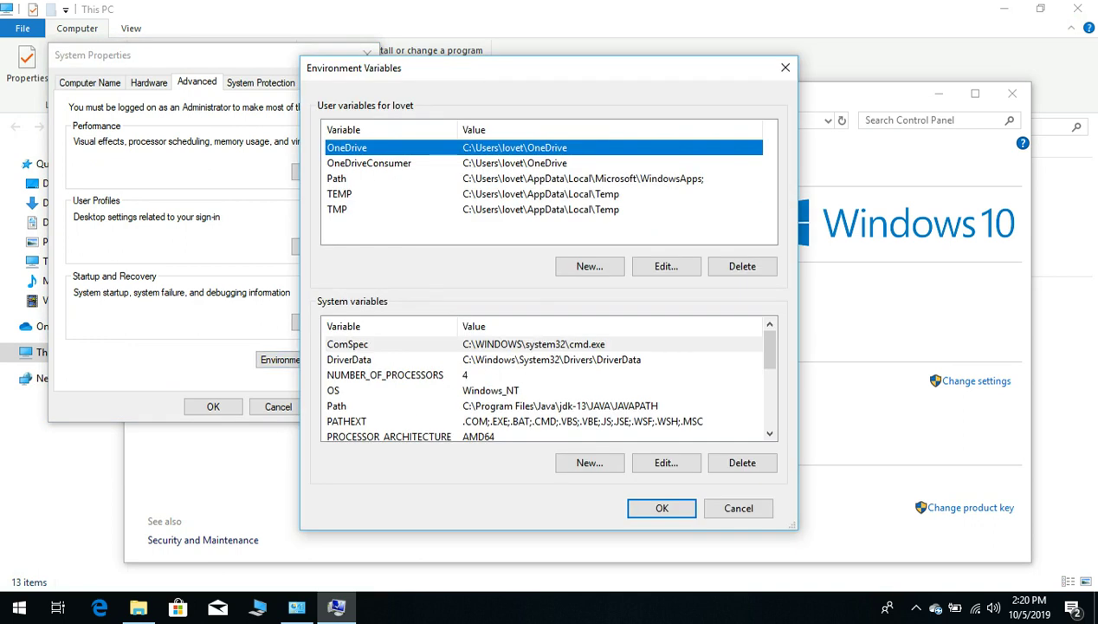
Create a user variable named JAVA_HOME with the copied path C:\Program Files\Java\jdk-13 as its value
left_click(589, 266)
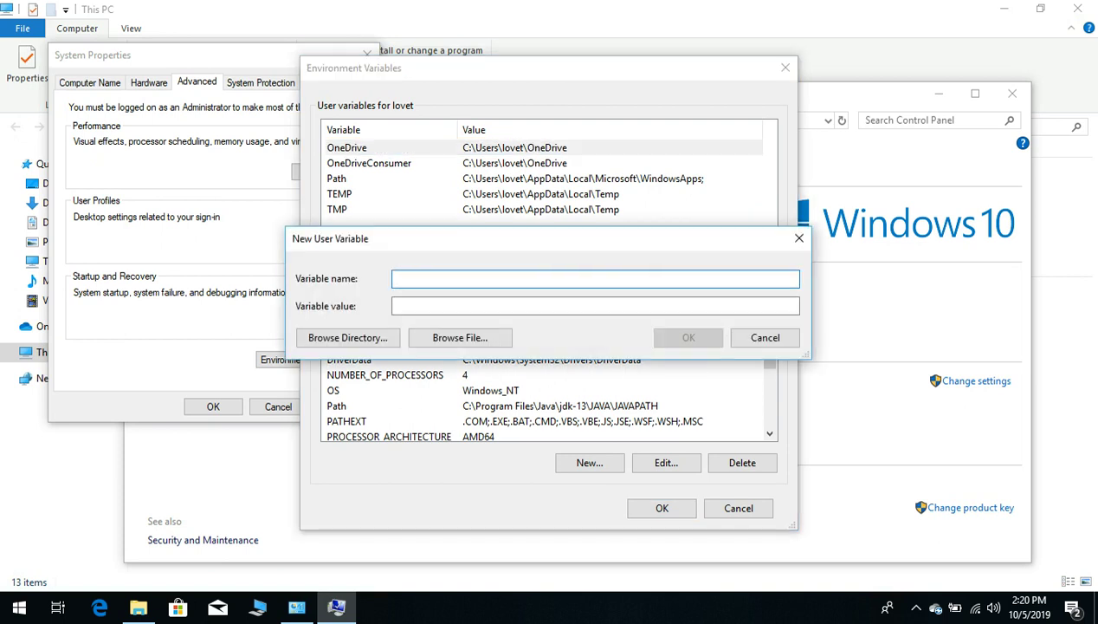
type("java")
key("BackSpace")
key("BackSpace")
key("BackSpace")
type("A")
key("BackSpace")
key("BackSpace")
type("JA")
key("BackSpace")
key("BackSpace")
key("BackSpace")
type("JAVA_HOME")
left_click(397, 305)
key("ctrl+v")
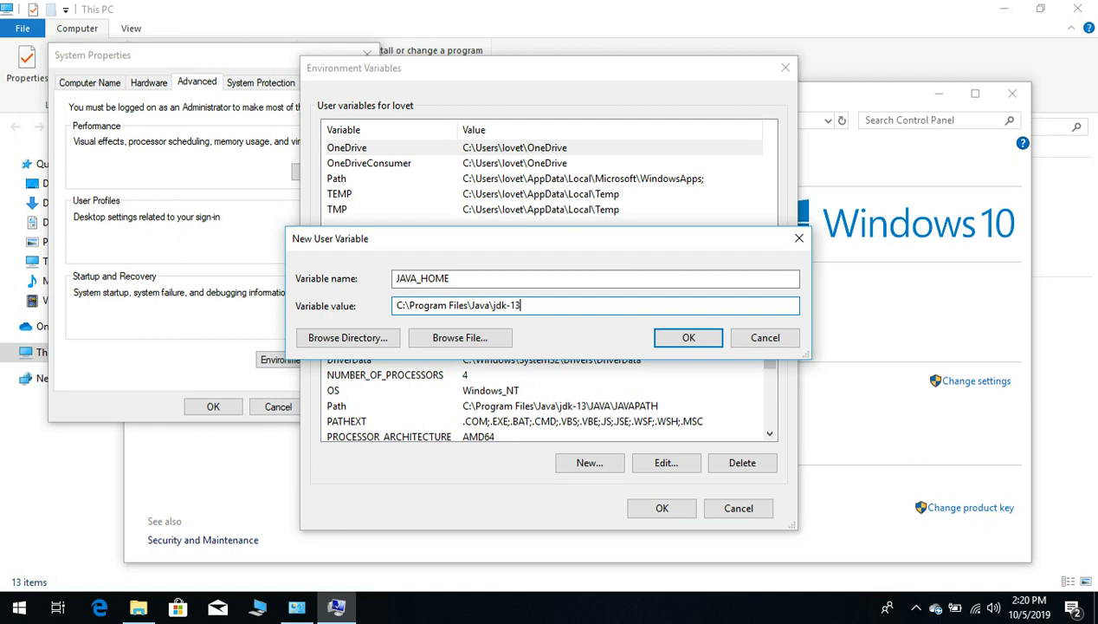
left_click(689, 337)
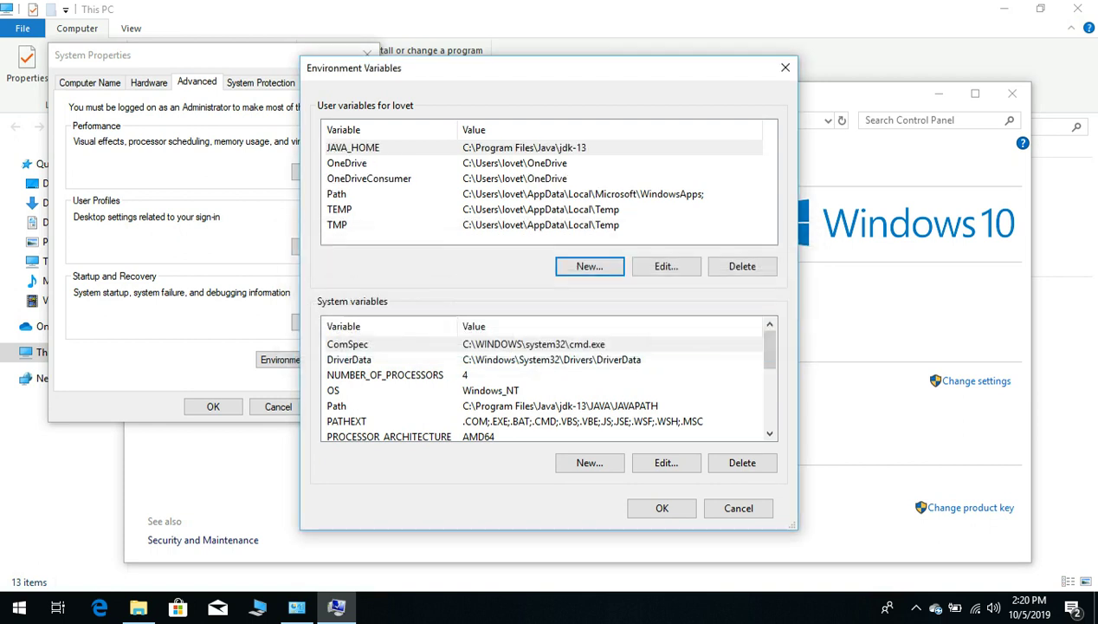
Add a system variable JAVA_HOME with the value C:\Program Files\Java\jdk-13 and confirm the environment variable and system property changes
left_click(589, 463)
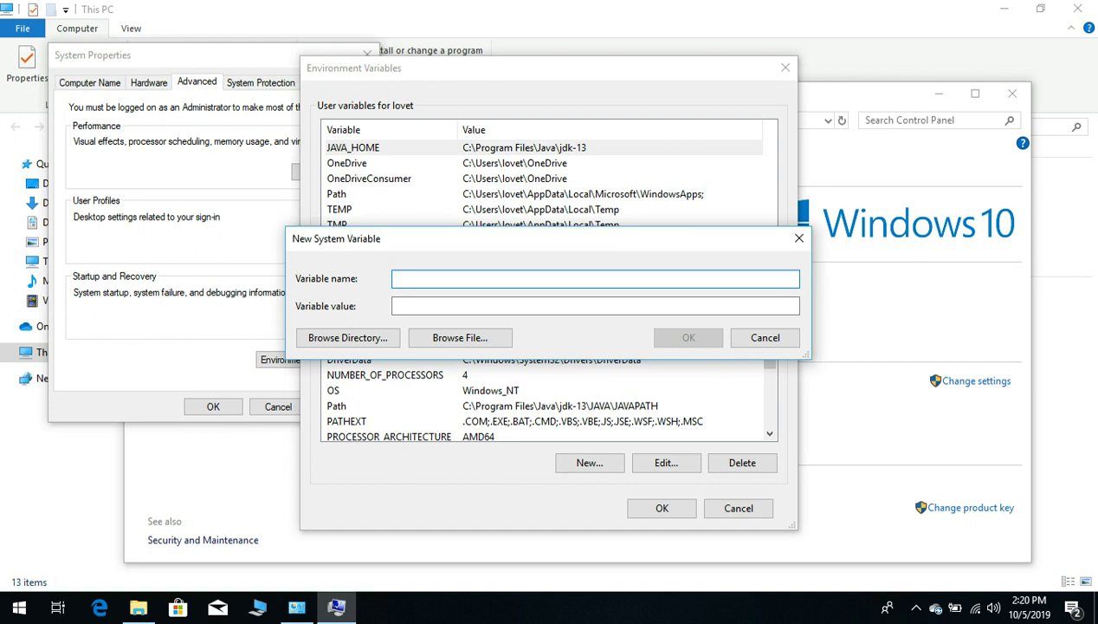
type("JAVA_HOME")
key("Tab")
key("ctrl+v")
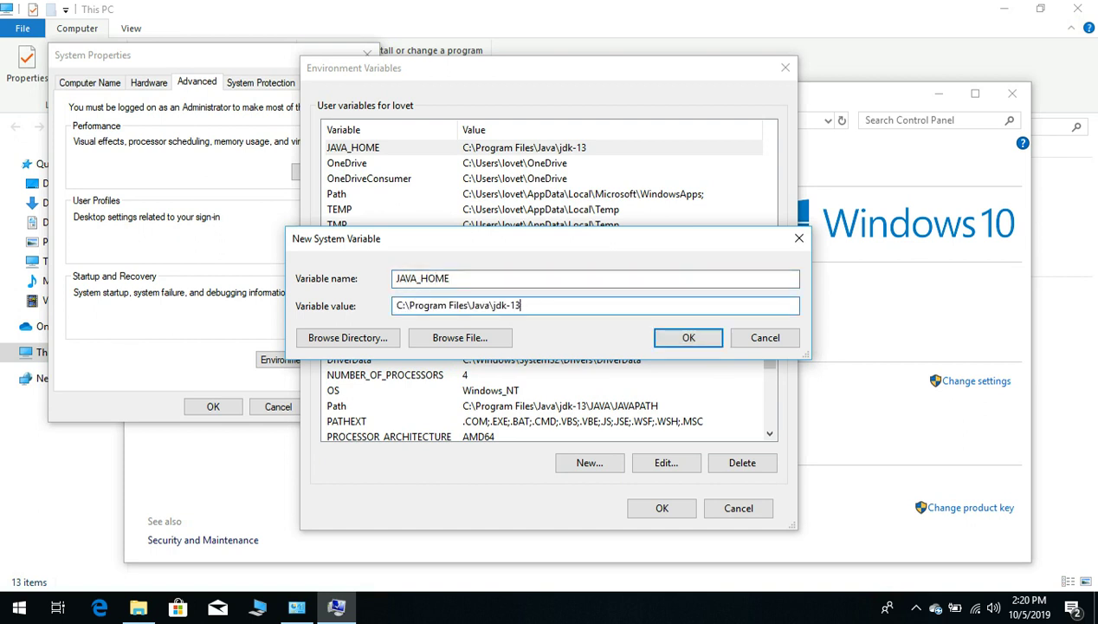
key("Return")
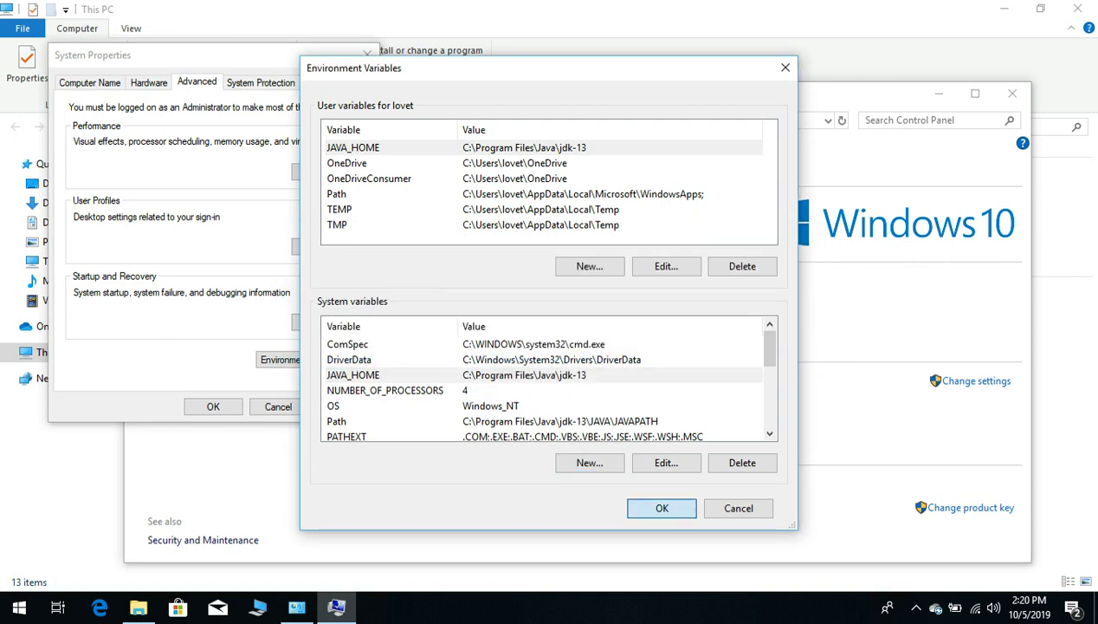
key("Return")
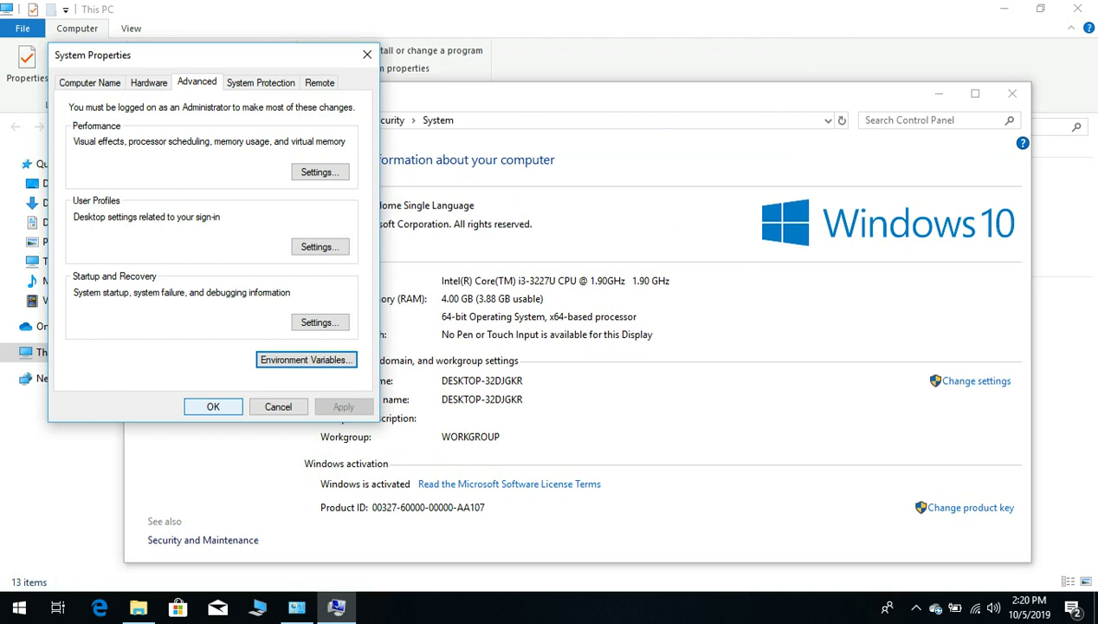
key("Return")
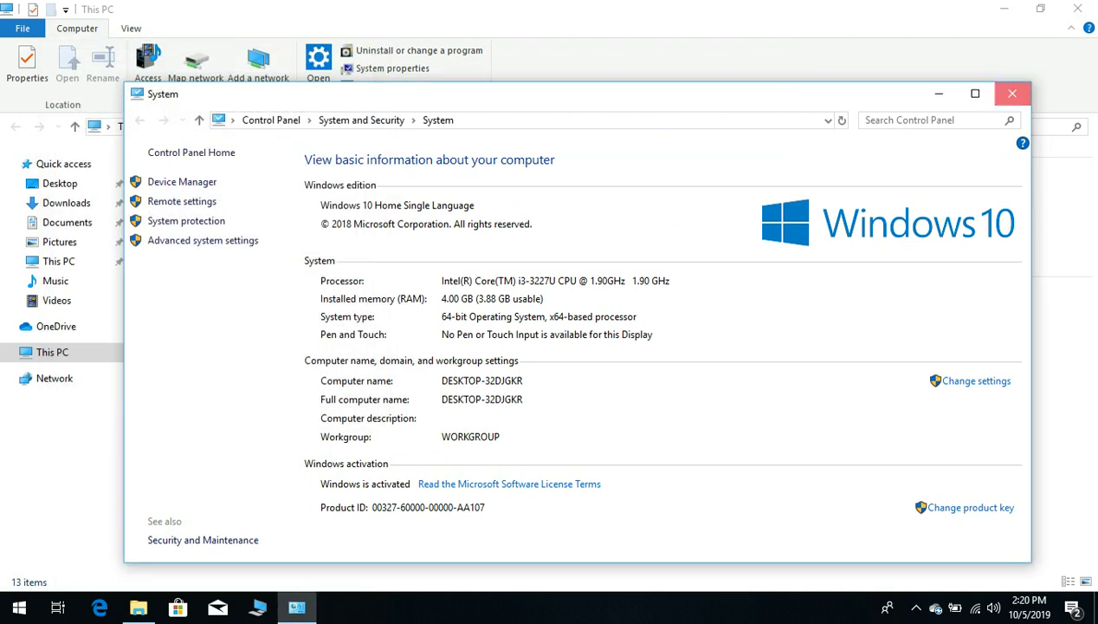
Close the System window and open the folder C:\Program Files\Android\Android Studio
left_click(1012, 94)
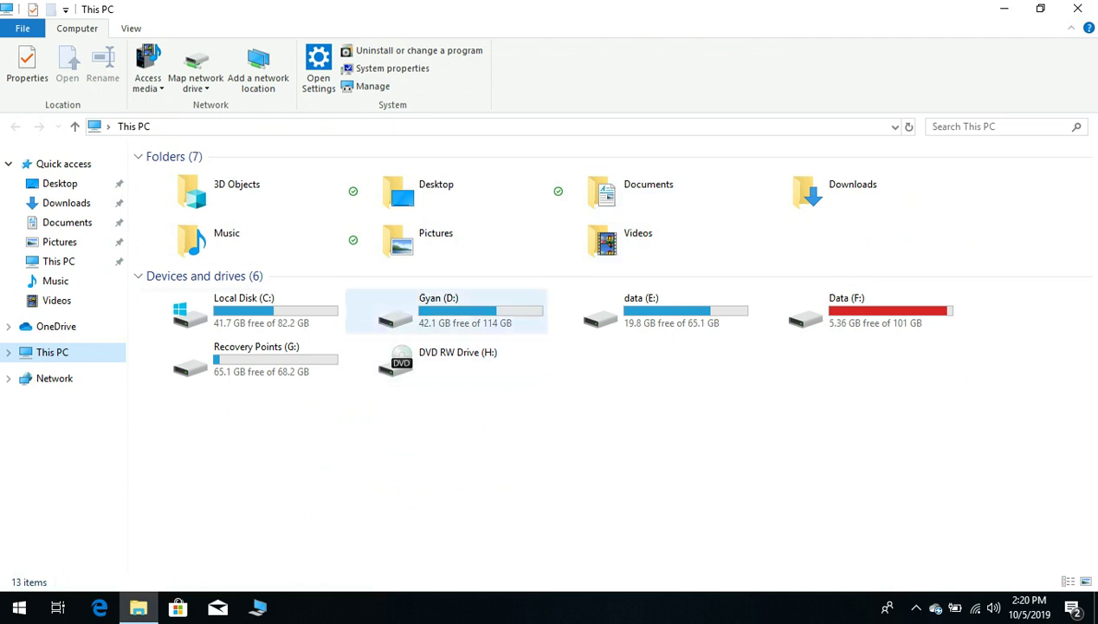
double_click(243, 309)
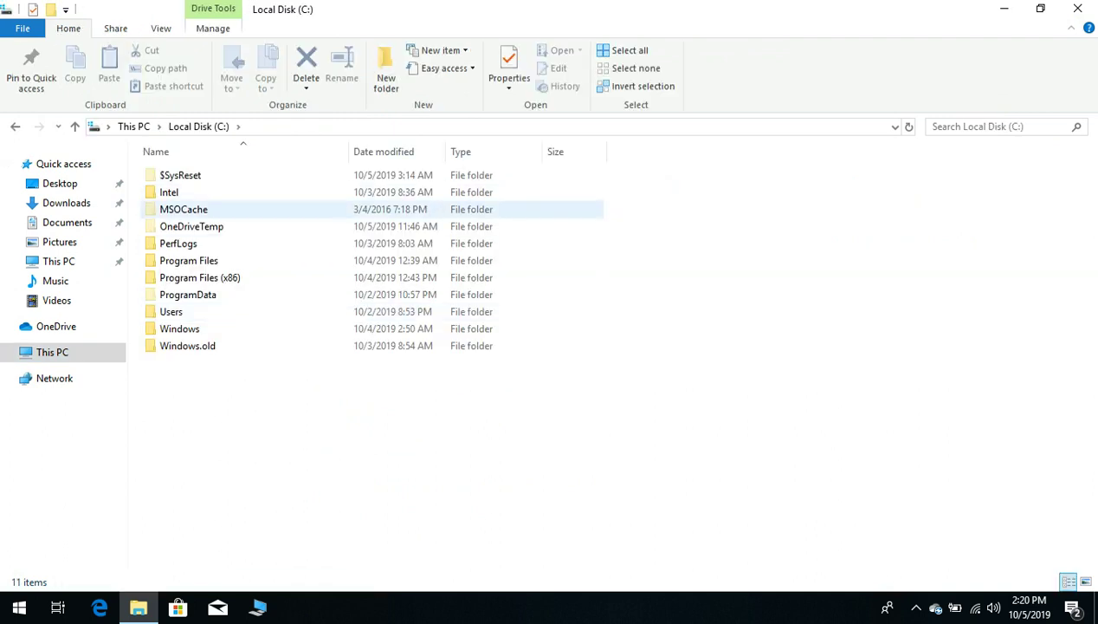
double_click(189, 259)
double_click(177, 175)
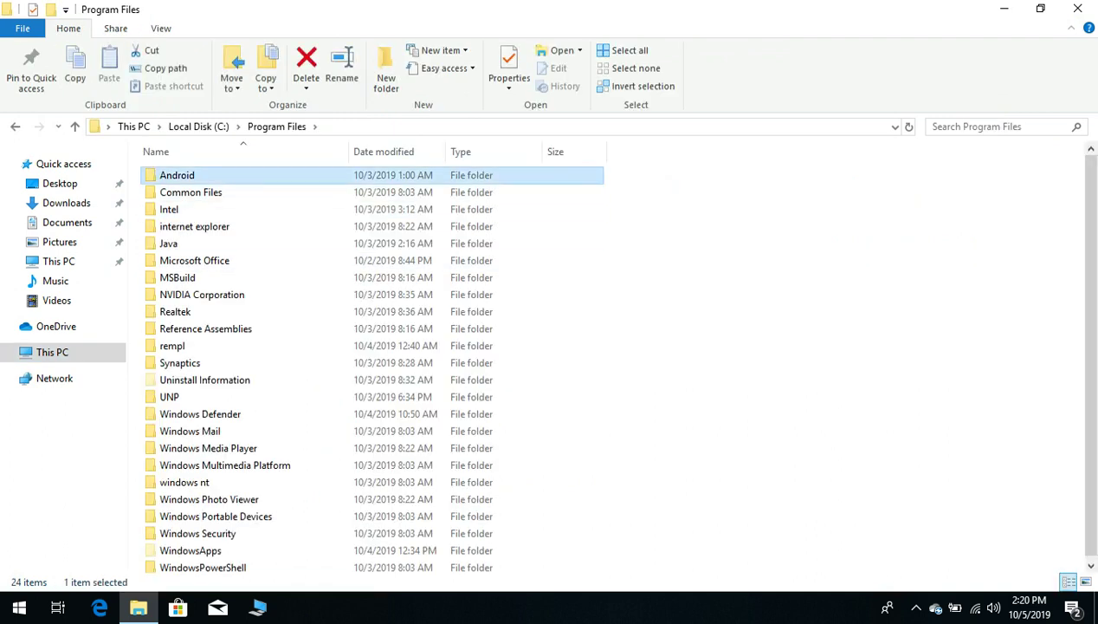
double_click(188, 175)
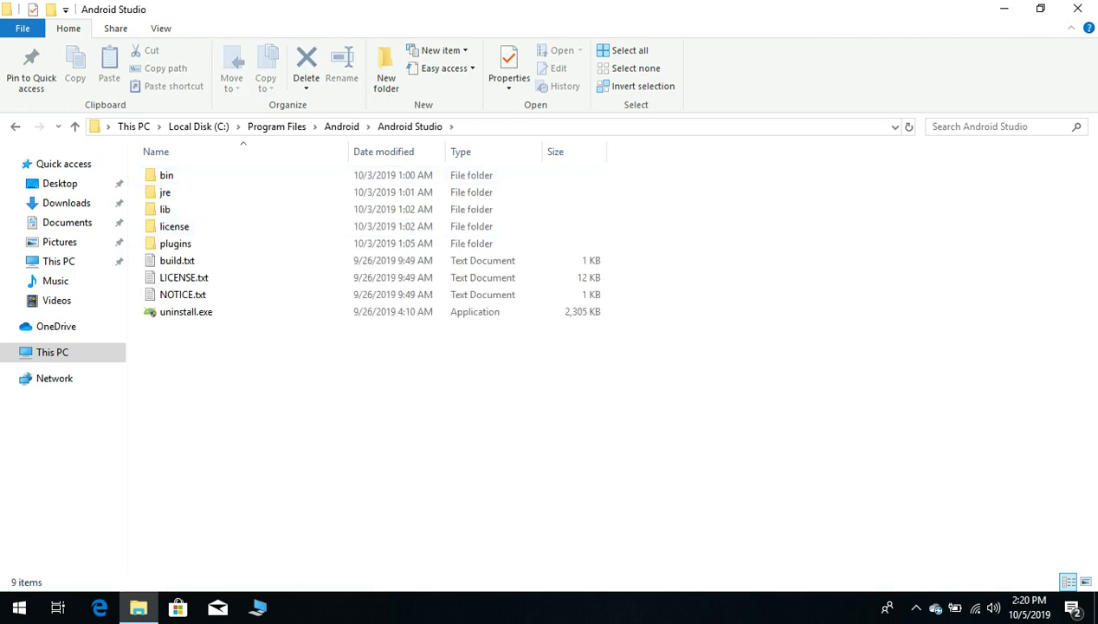
Open the bin folder of Android Studio, try to launch studio.exe and dismiss the error dialog
double_click(167, 175)
scroll(200, 325, "down", 1)
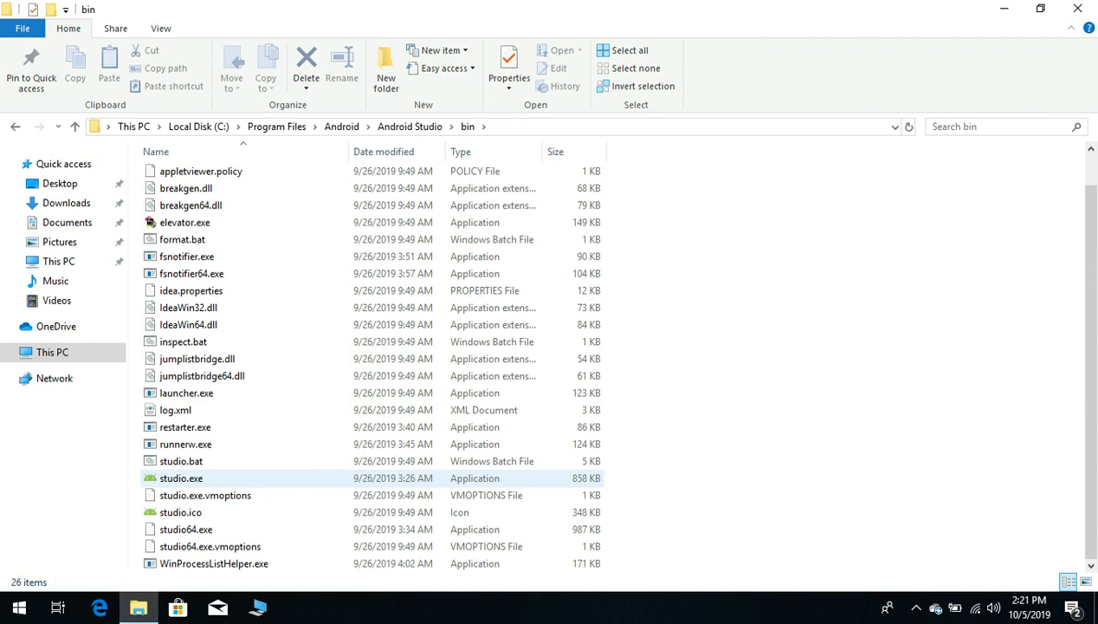
double_click(181, 478)
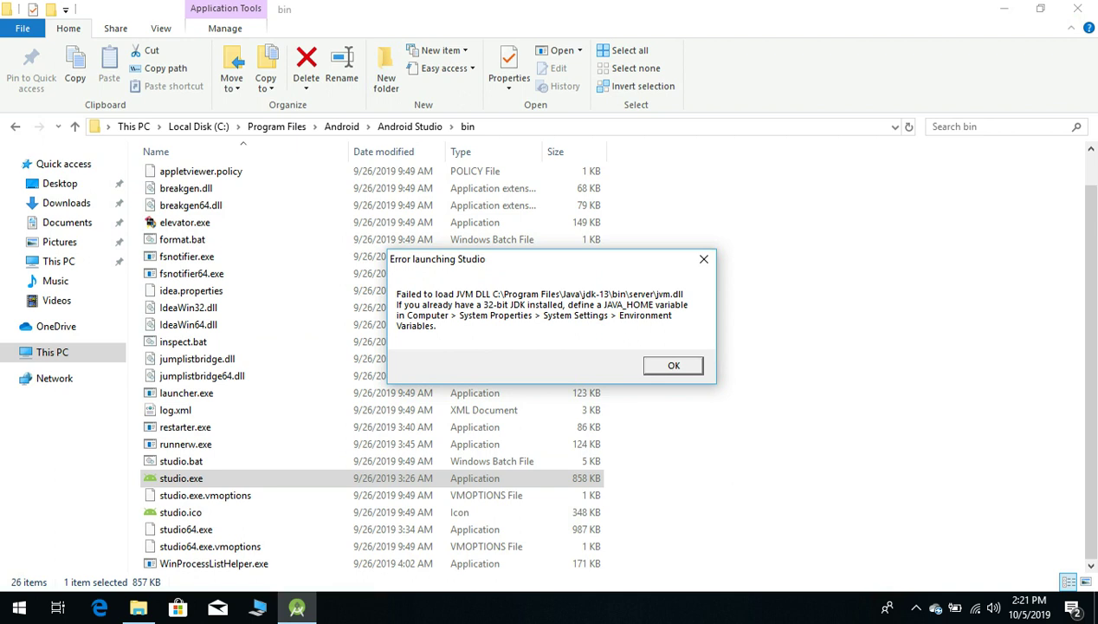
key("Return")
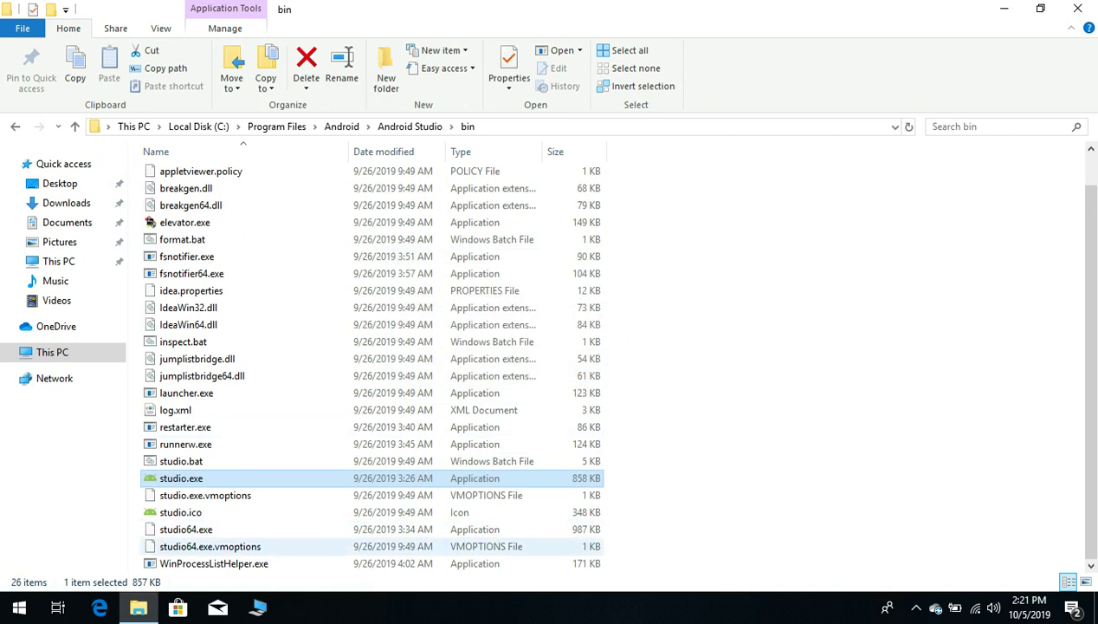
Run studio64.exe from the bin folder as administrator and minimize the File Explorer window
left_click(185, 529)
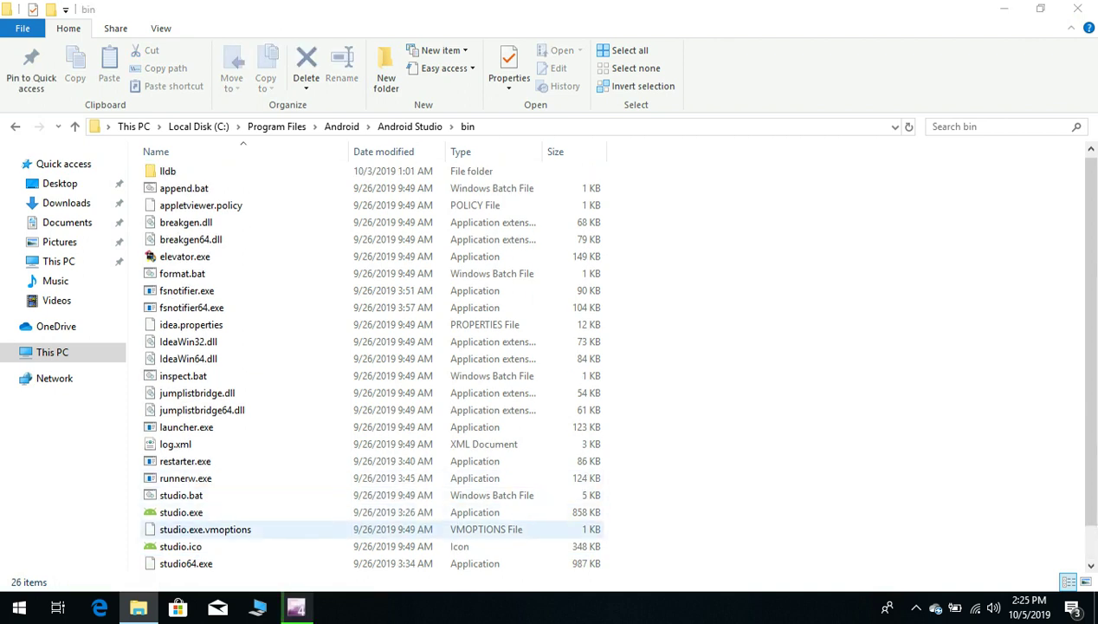
left_click(186, 563)
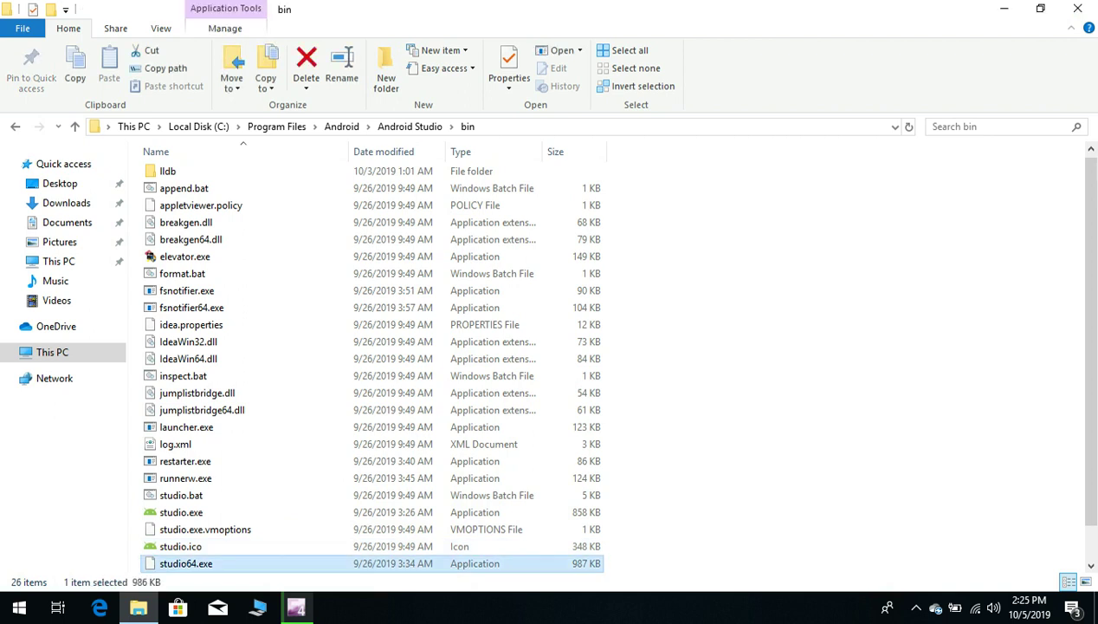
right_click(187, 561)
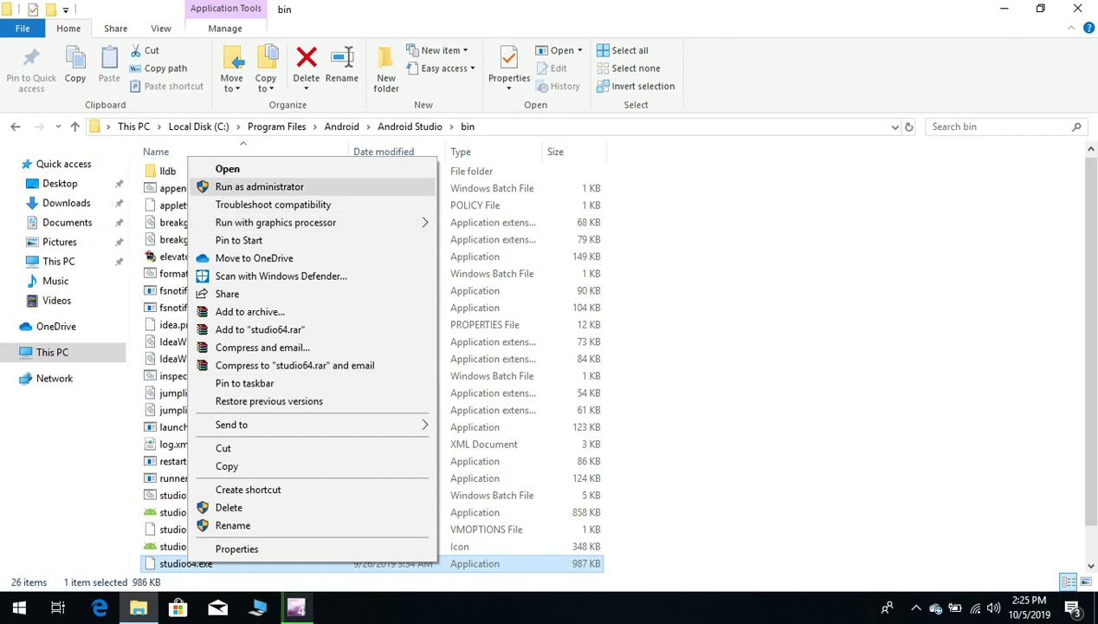
key("Return")
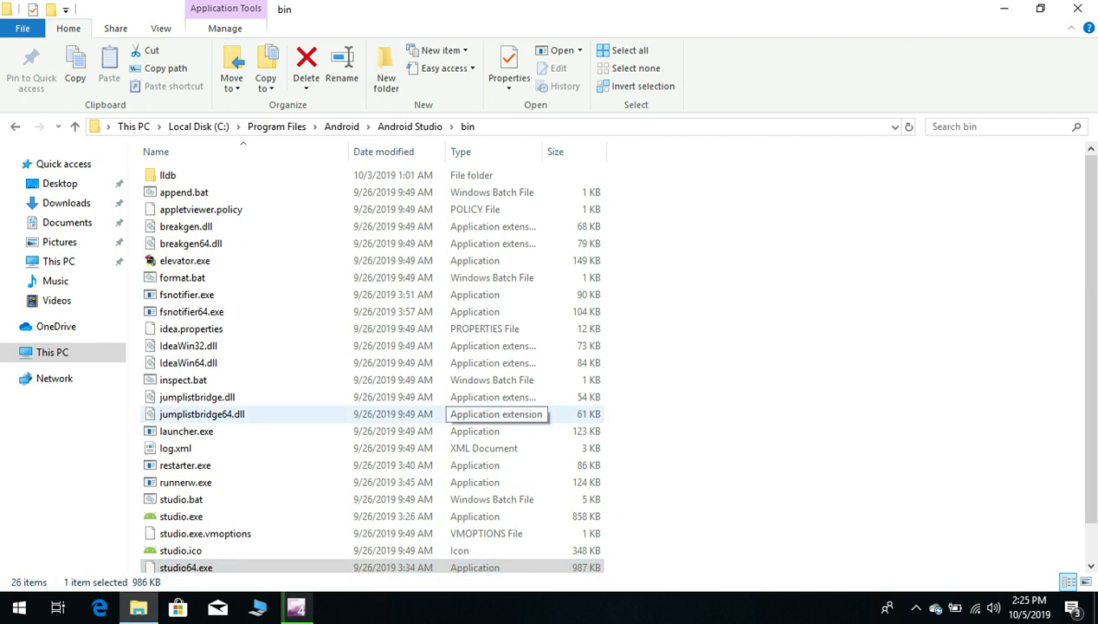
left_click(1004, 9)
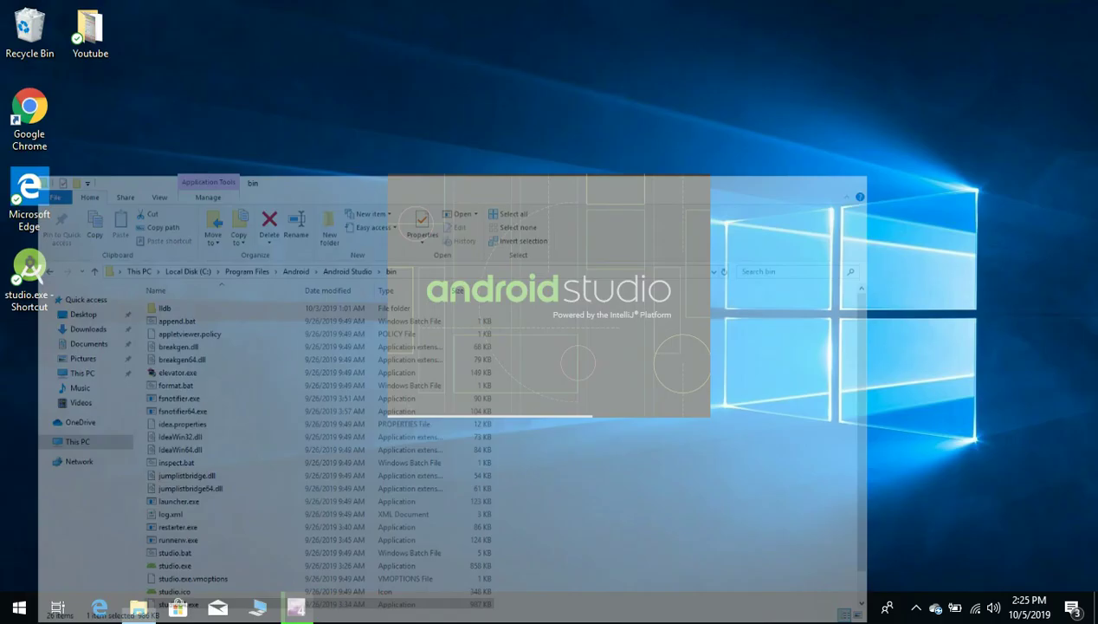